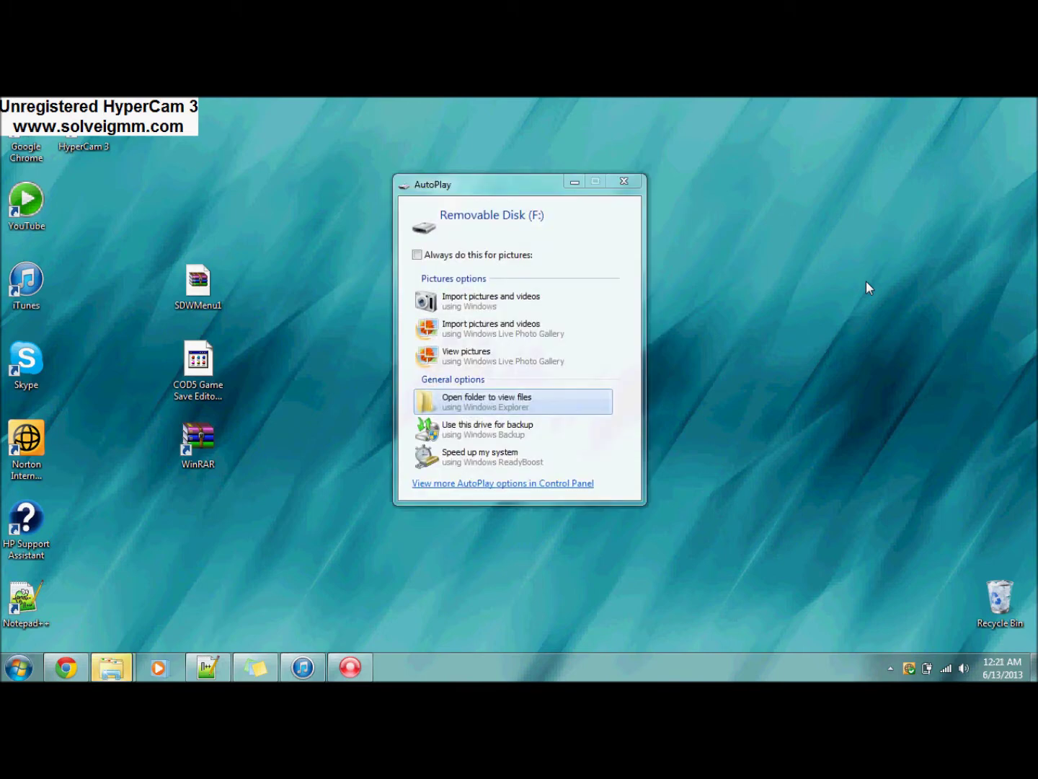
# Open the Removable Disk (F:) folder to view its files, reposition the window and select the PS3 folder
pyautogui.click(561, 401)
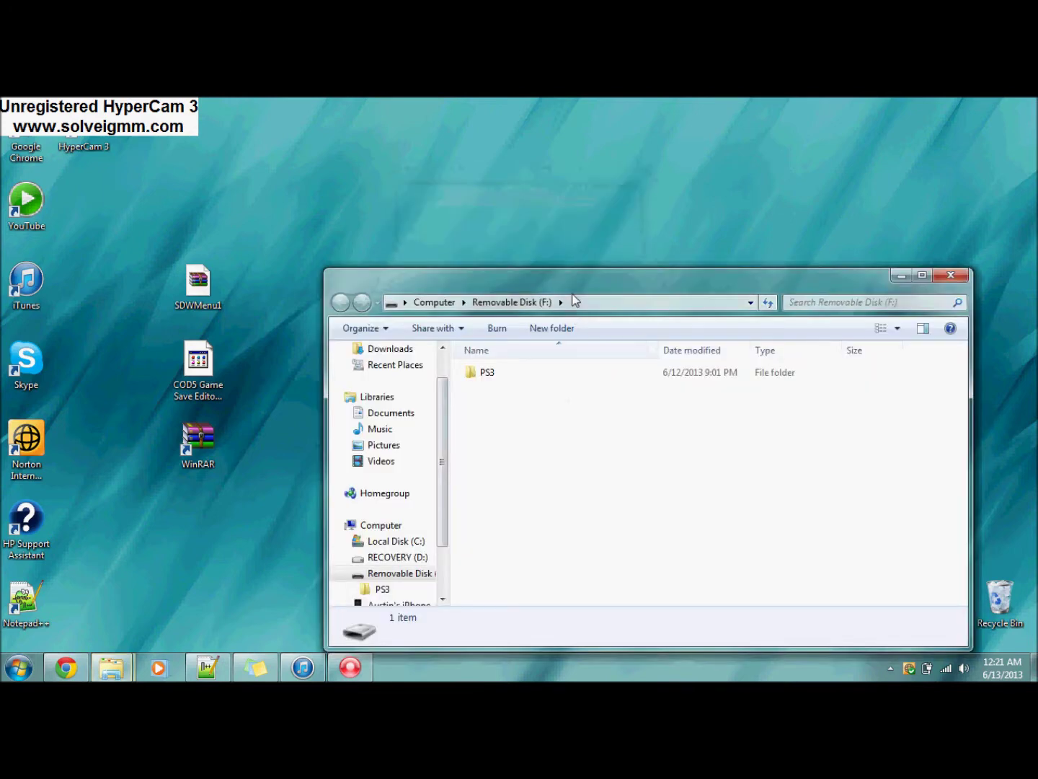
pyautogui.moveTo(574, 280); pyautogui.dragTo(580, 203)
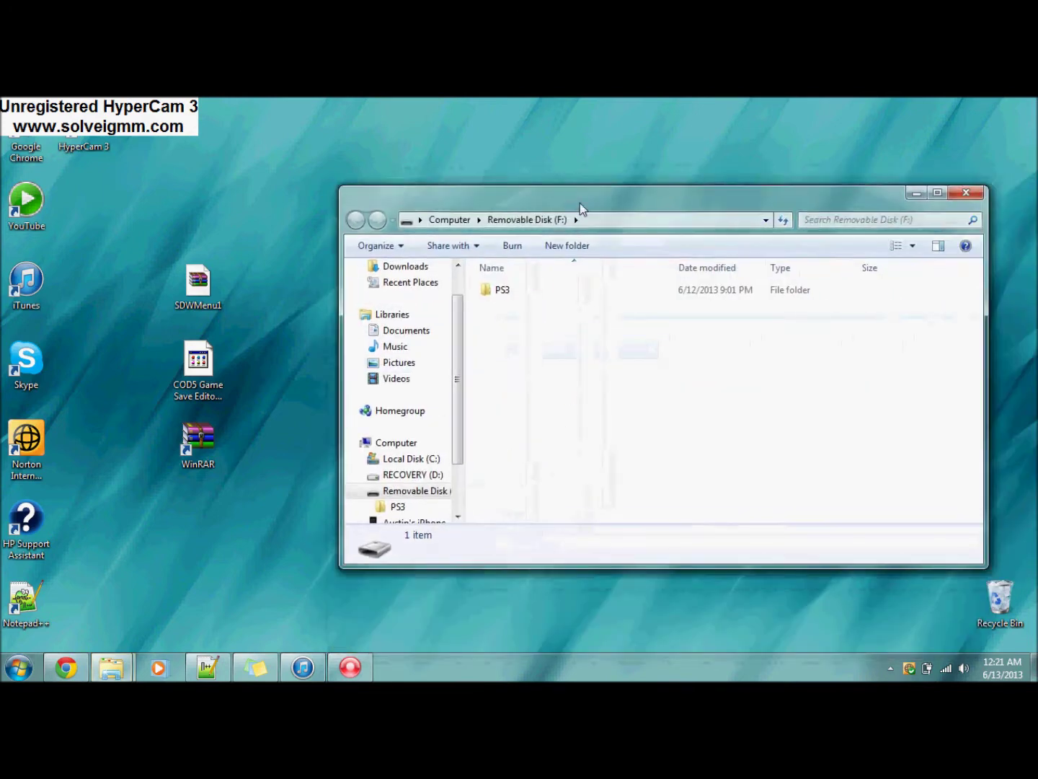
pyautogui.click(556, 283)
pyautogui.click(642, 403)
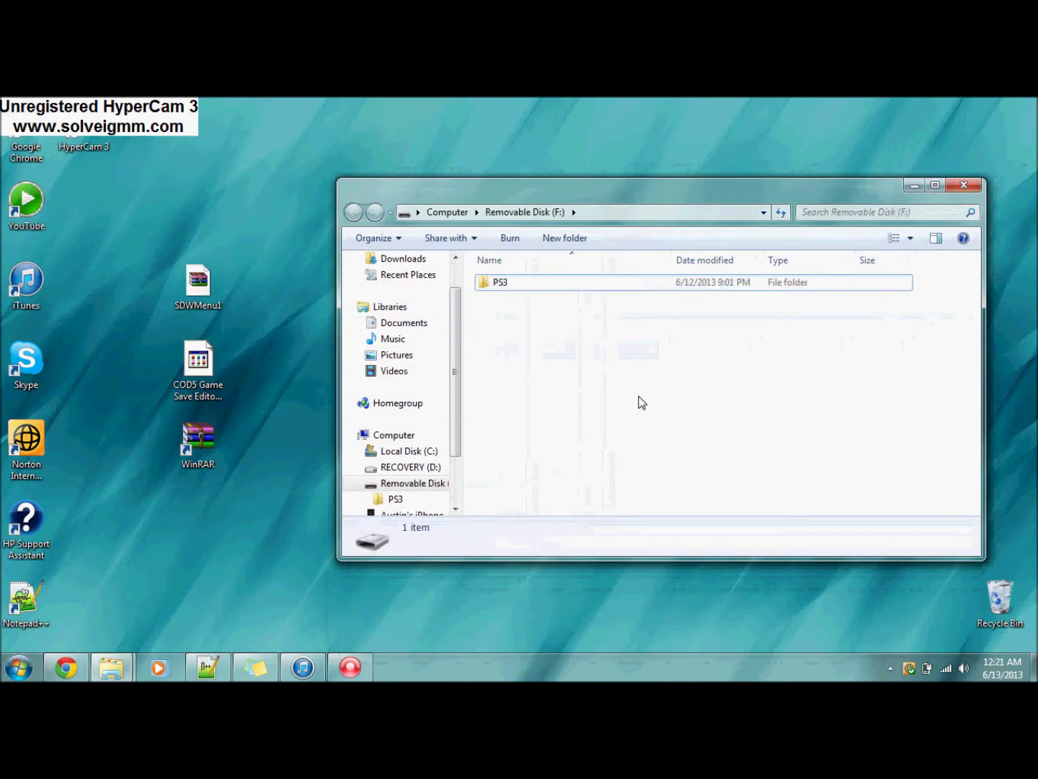
pyautogui.click(609, 283)
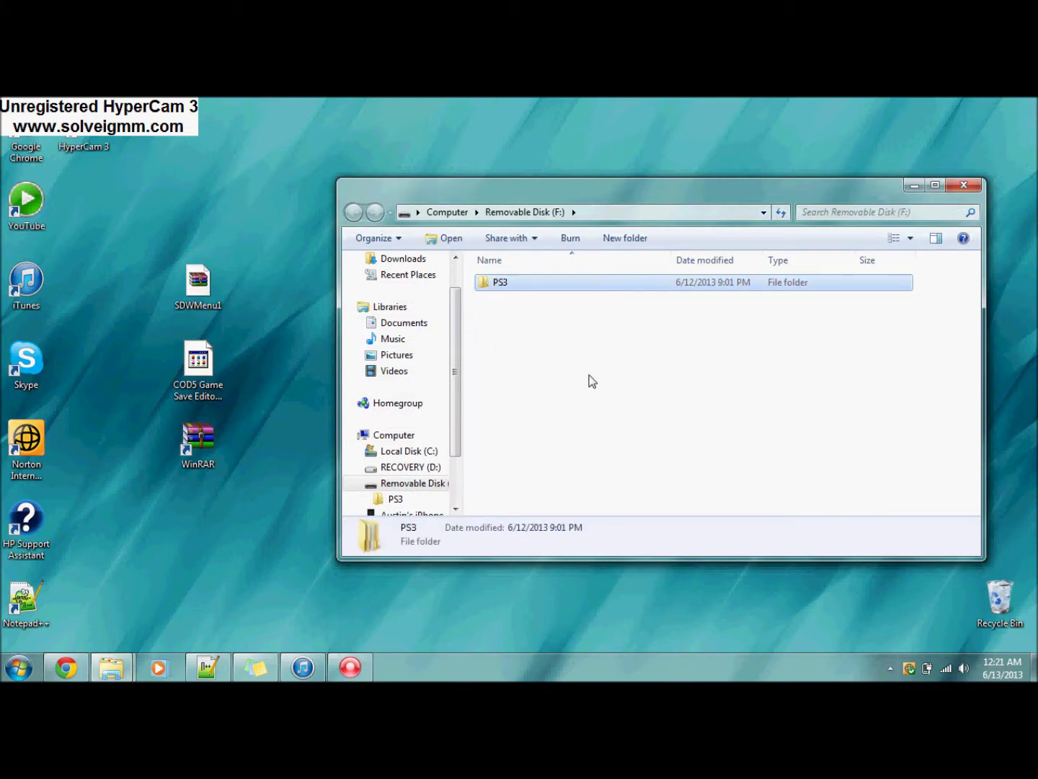
pyautogui.click(197, 569)
pyautogui.moveTo(245, 480); pyautogui.dragTo(158, 237)
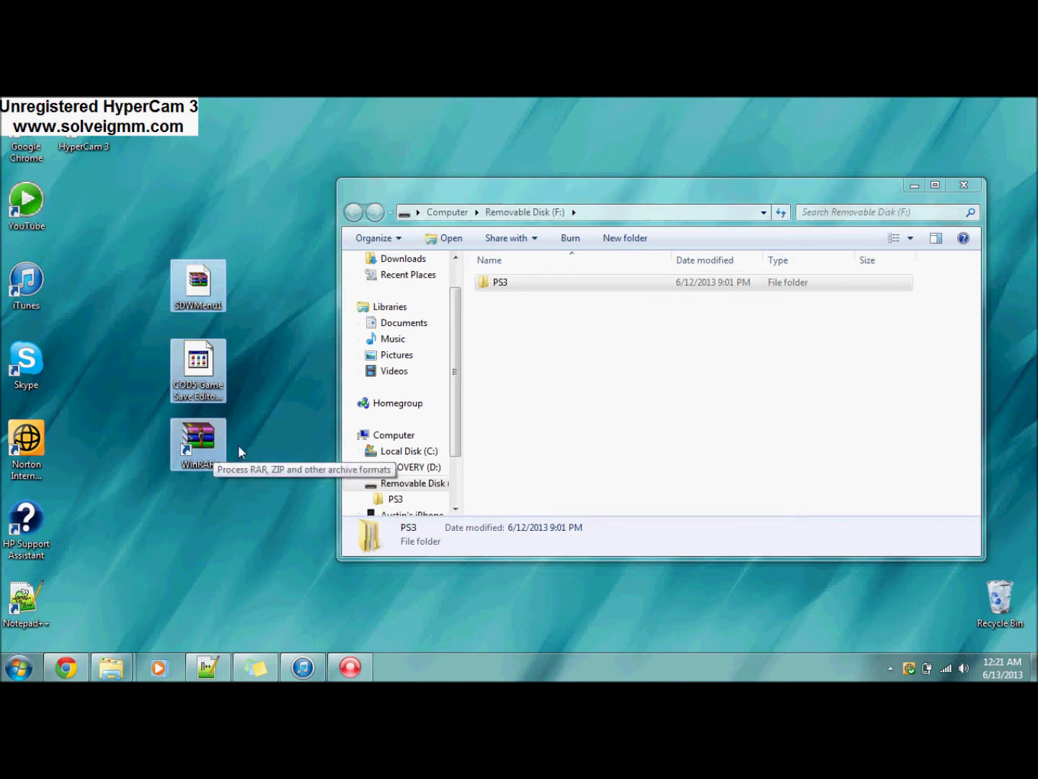
pyautogui.click(237, 367)
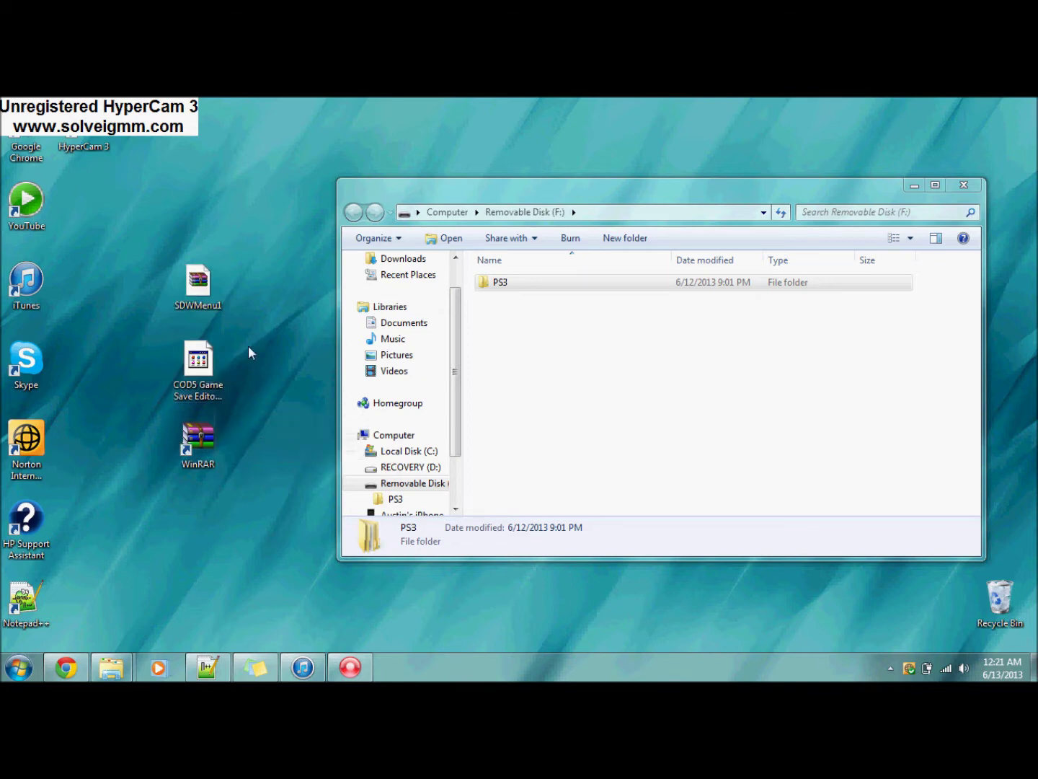
pyautogui.moveTo(232, 310)
pyautogui.mouseDown()
pyautogui.moveTo(171, 262)
pyautogui.moveTo(241, 329)
pyautogui.mouseUp()
pyautogui.moveTo(259, 502); pyautogui.dragTo(139, 335)
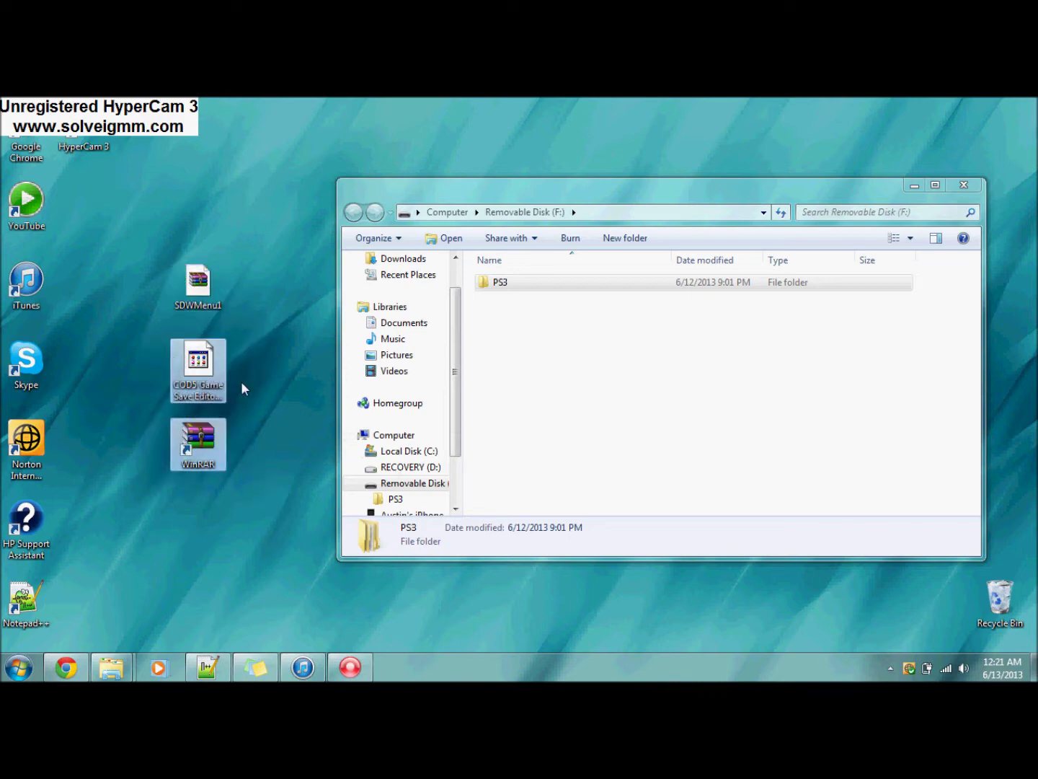
pyautogui.moveTo(244, 308); pyautogui.dragTo(140, 282)
pyautogui.click(289, 321)
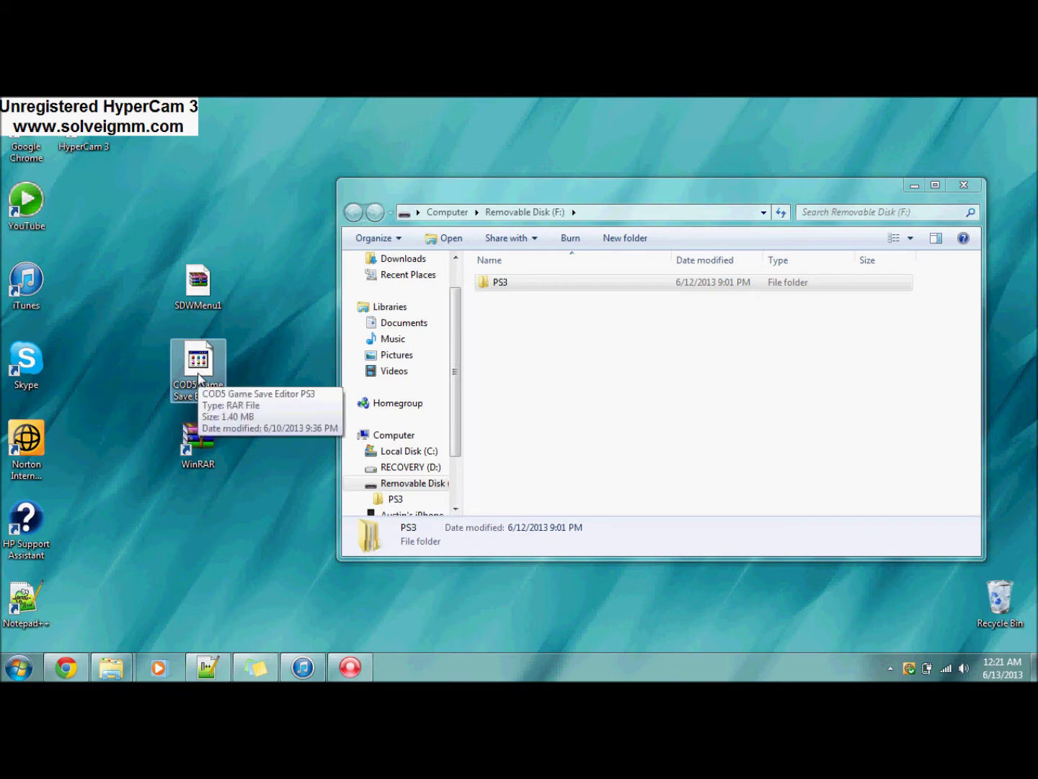
# Open the COD5 Game Save Editor PS3 archive with WinRAR, launch the editor application from its folder, and bring it forward
pyautogui.rightClick(200, 375)
pyautogui.moveTo(246, 393)
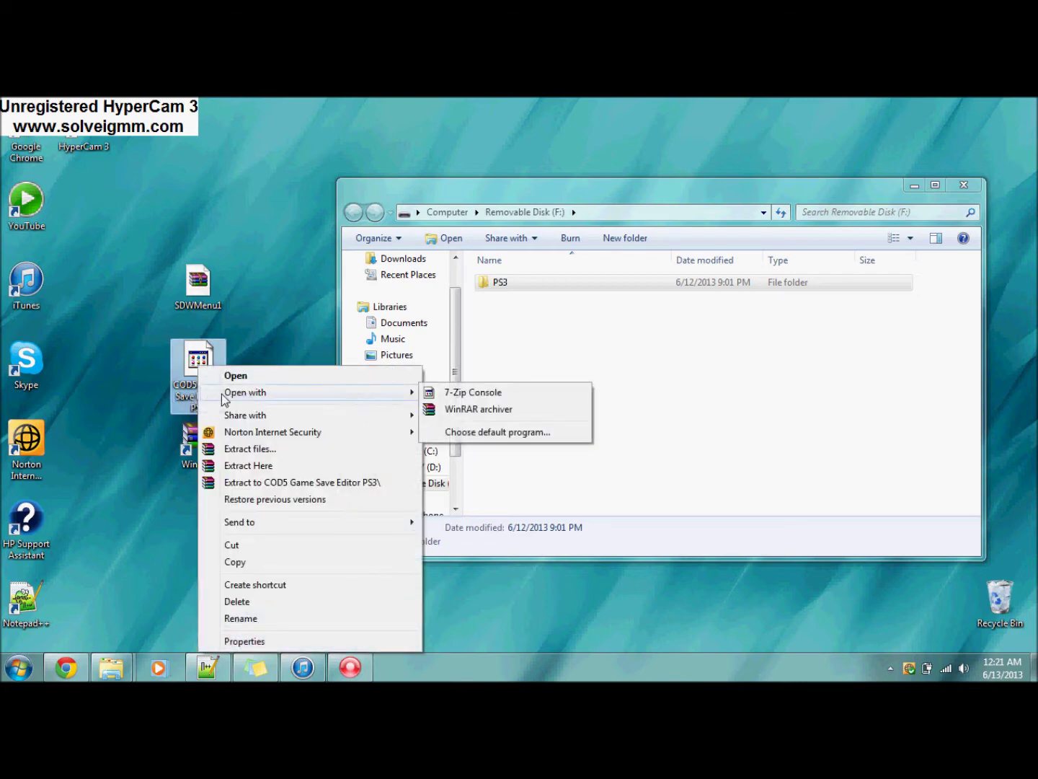
pyautogui.moveTo(386, 392)
pyautogui.click(476, 411)
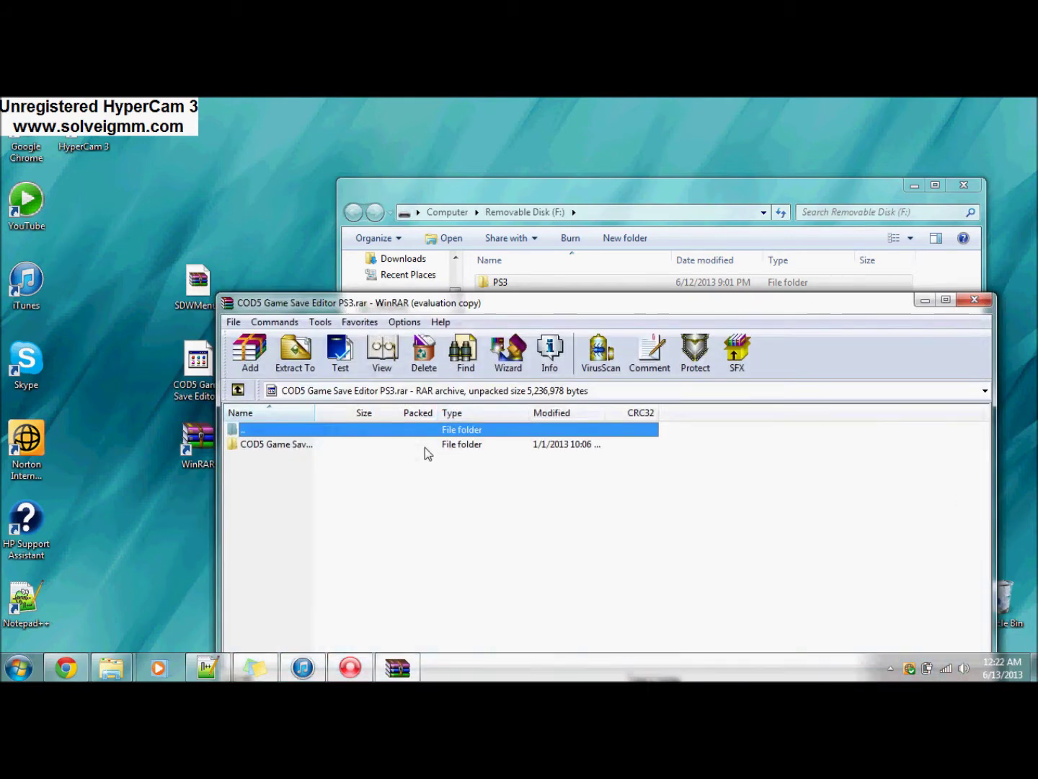
pyautogui.doubleClick(425, 447)
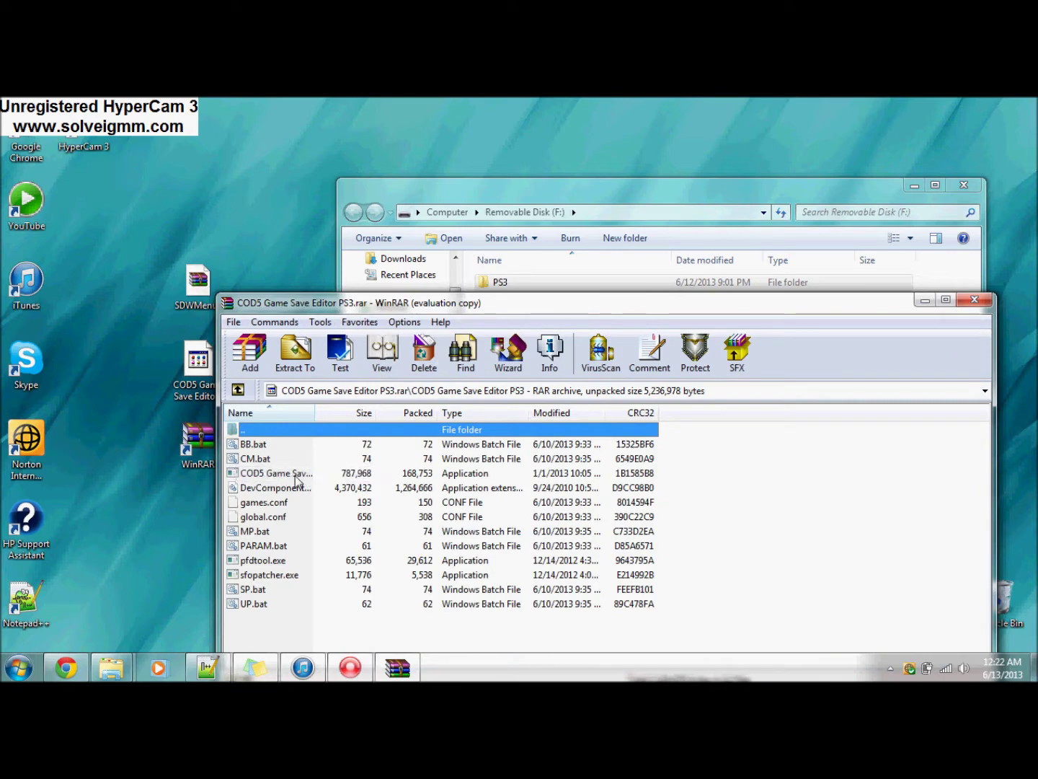
pyautogui.click(295, 480)
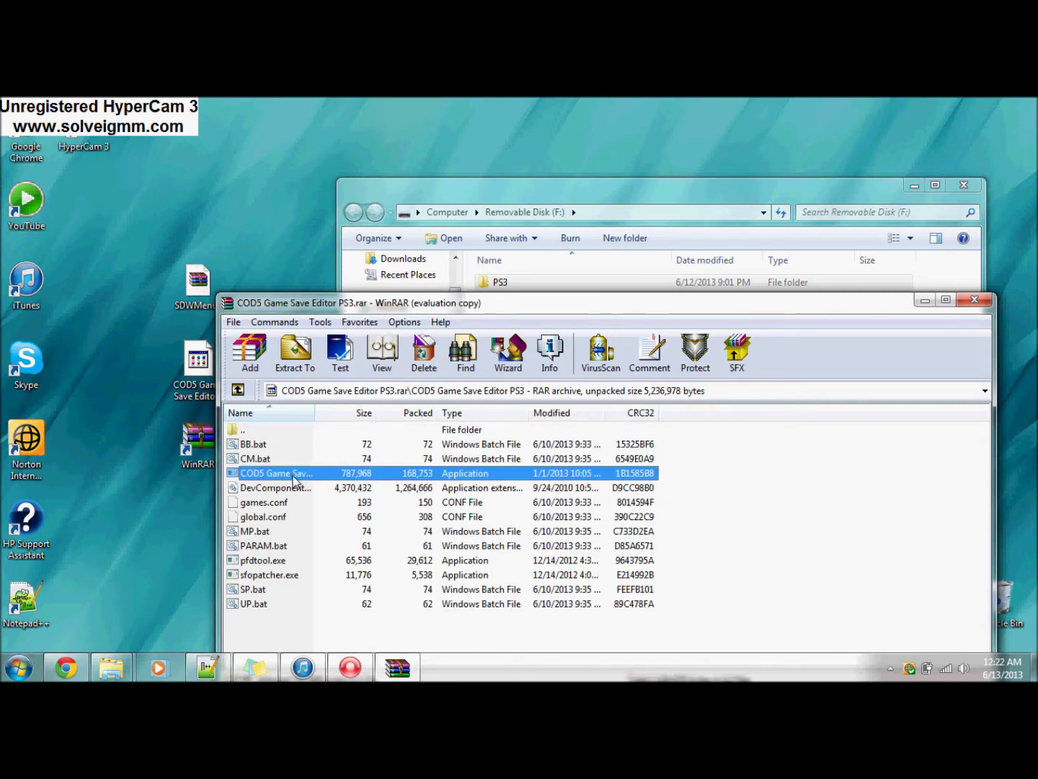
pyautogui.click(976, 301)
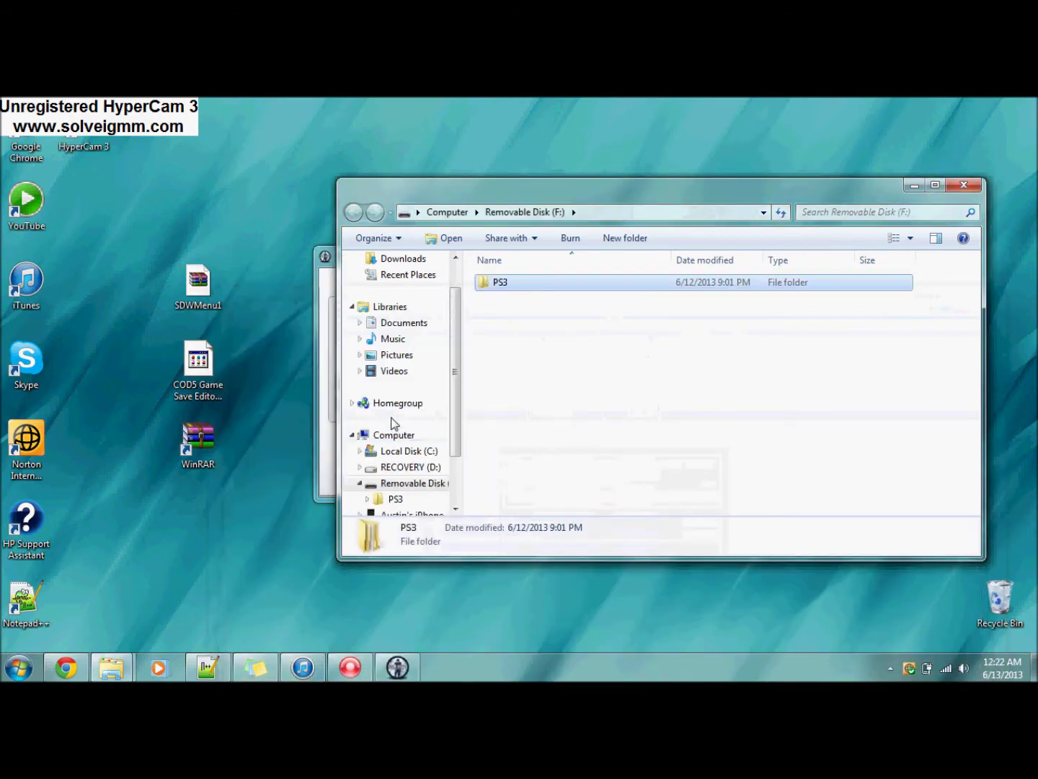
pyautogui.click(321, 315)
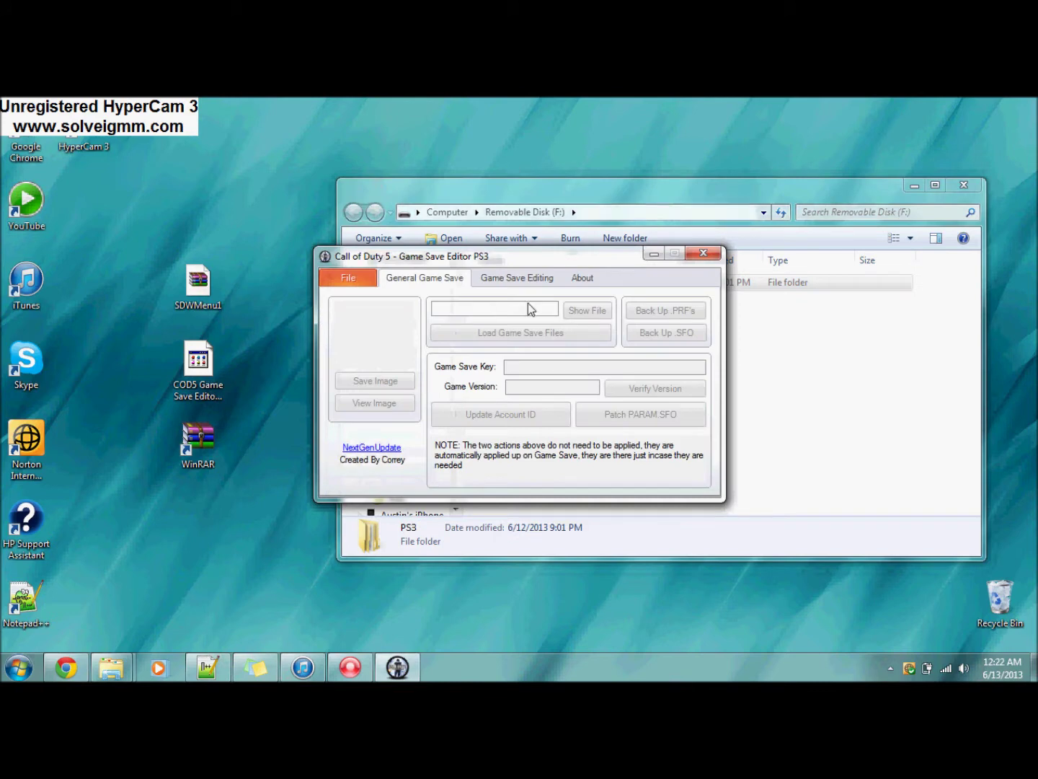
# Load the game save folder BLUS30192-AUTO- from PS3\SAVEDATA on Removable Disk (F:) into the save editor
pyautogui.click(353, 279)
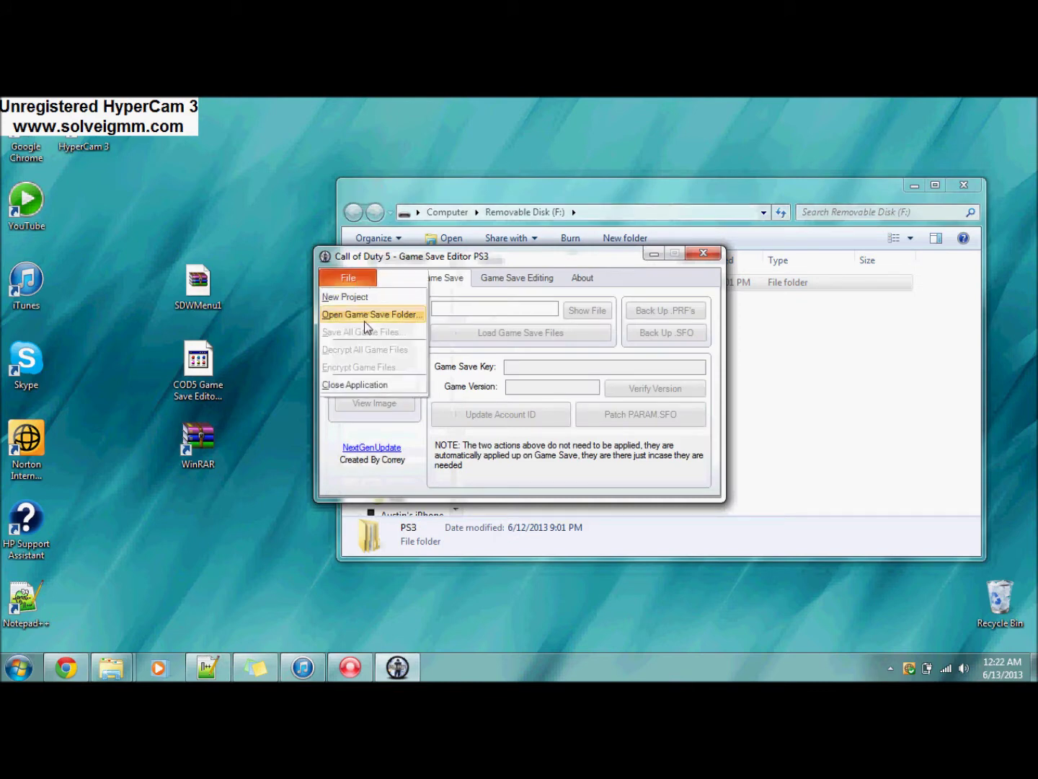
pyautogui.click(363, 318)
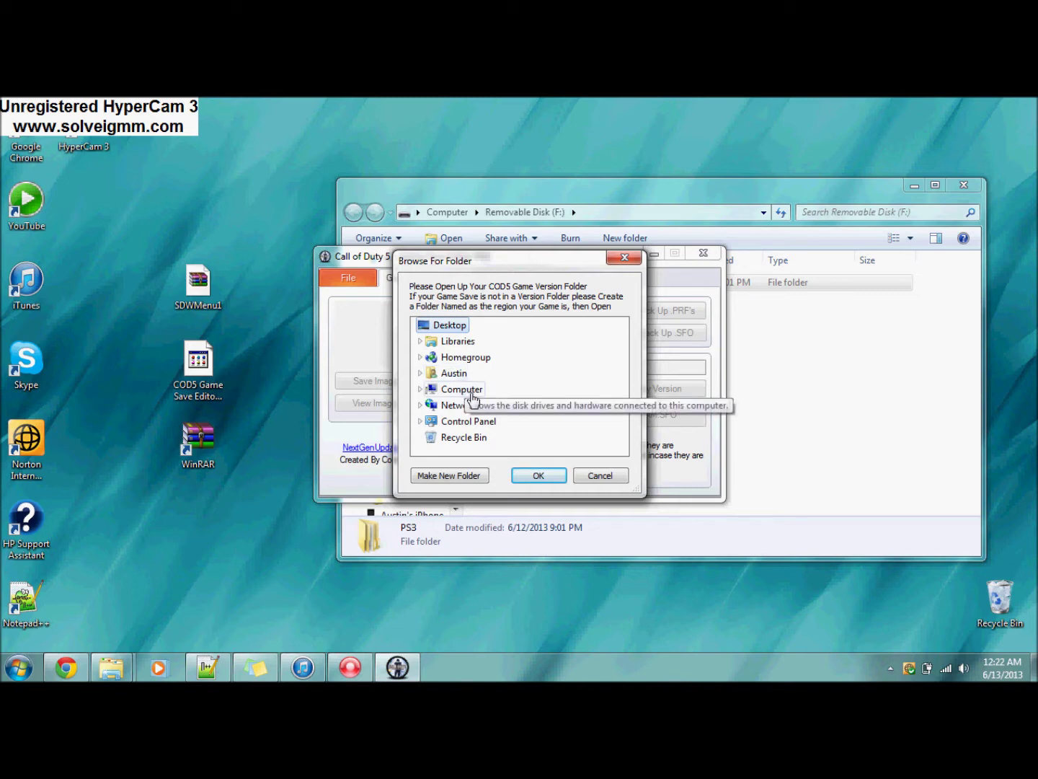
pyautogui.doubleClick(472, 397)
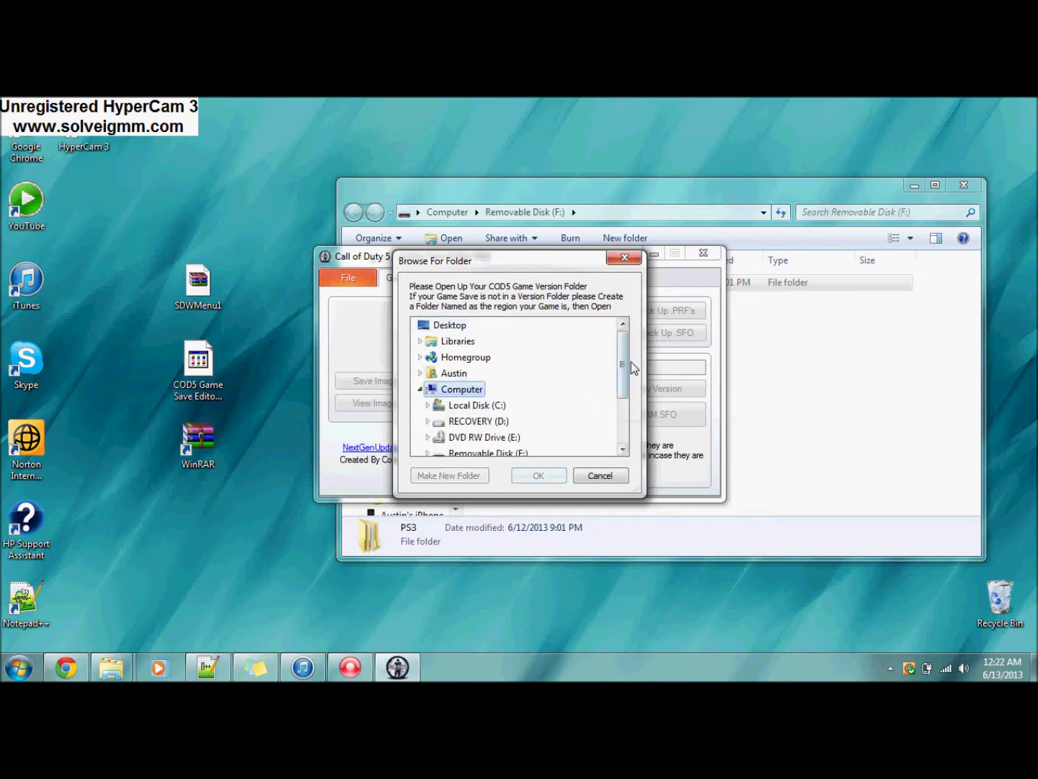
pyautogui.moveTo(627, 366); pyautogui.dragTo(624, 417)
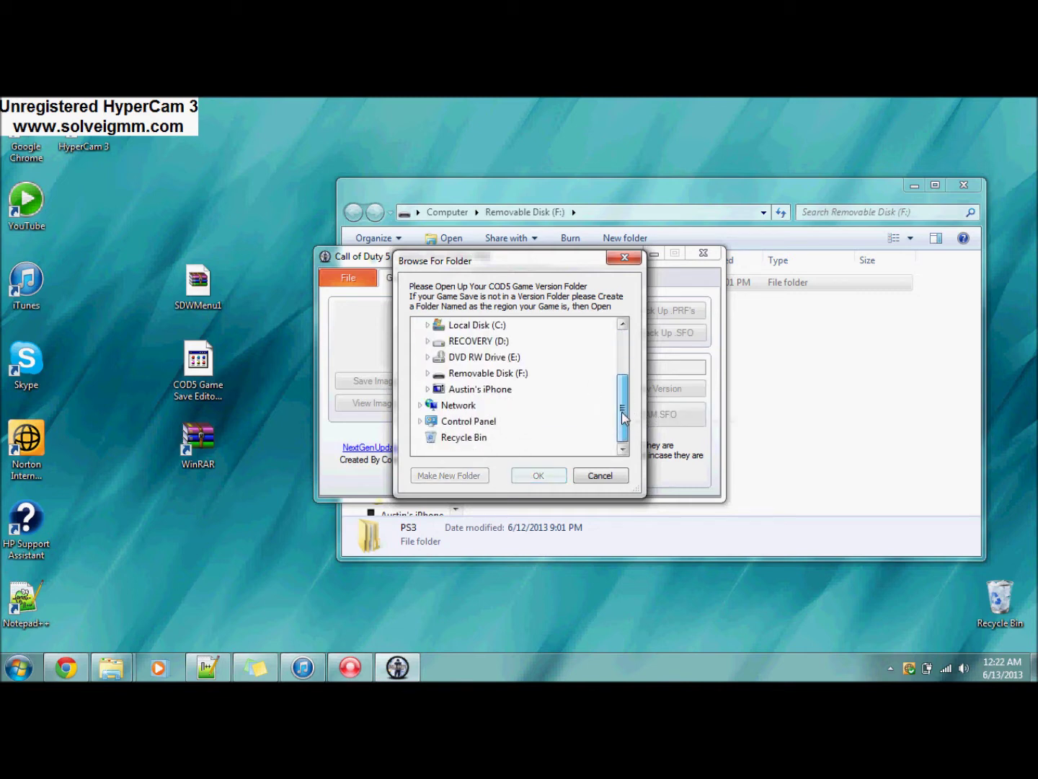
pyautogui.click(502, 379)
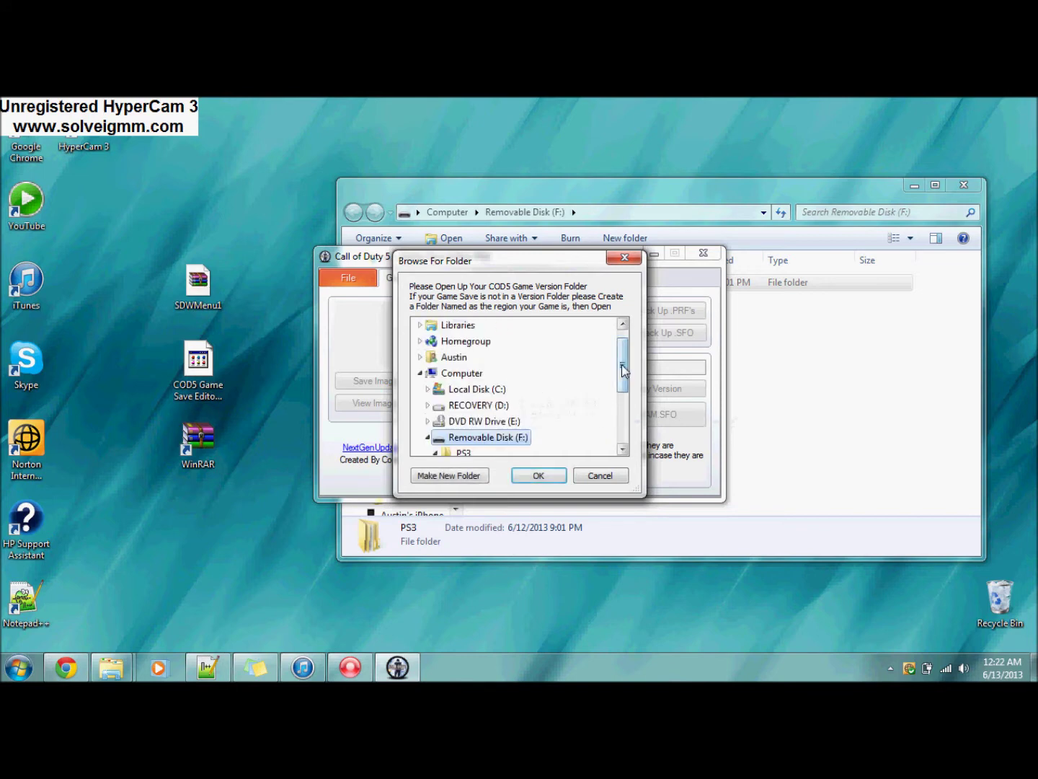
pyautogui.moveTo(625, 371); pyautogui.dragTo(624, 410)
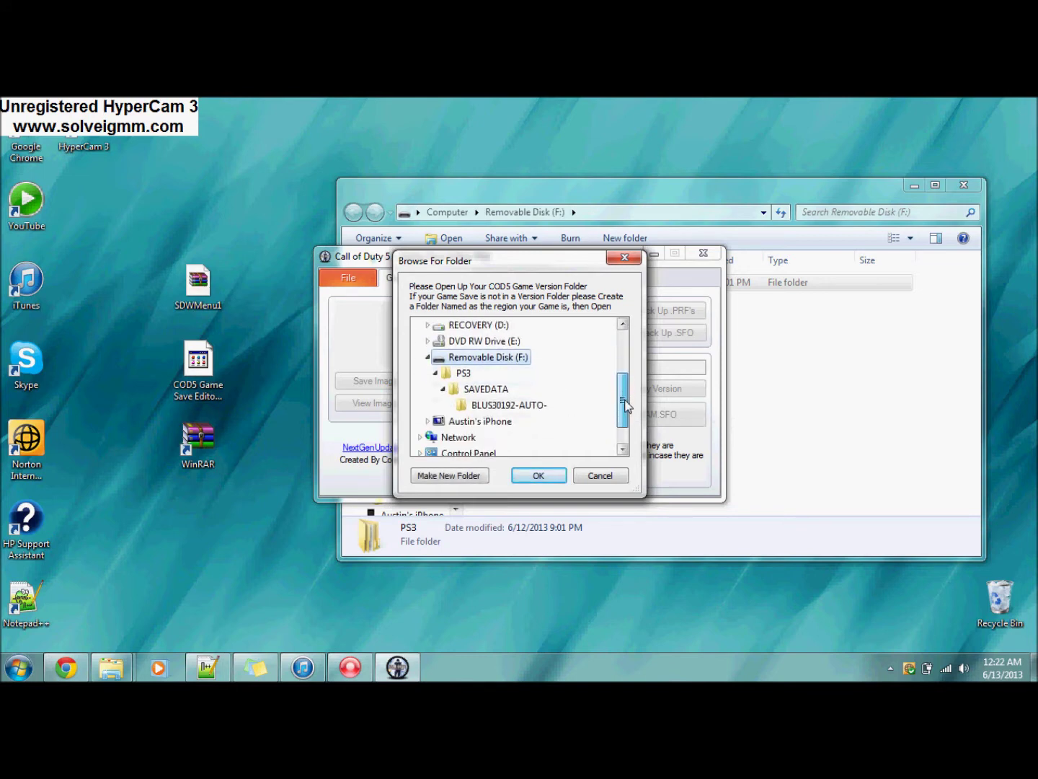
pyautogui.click(508, 405)
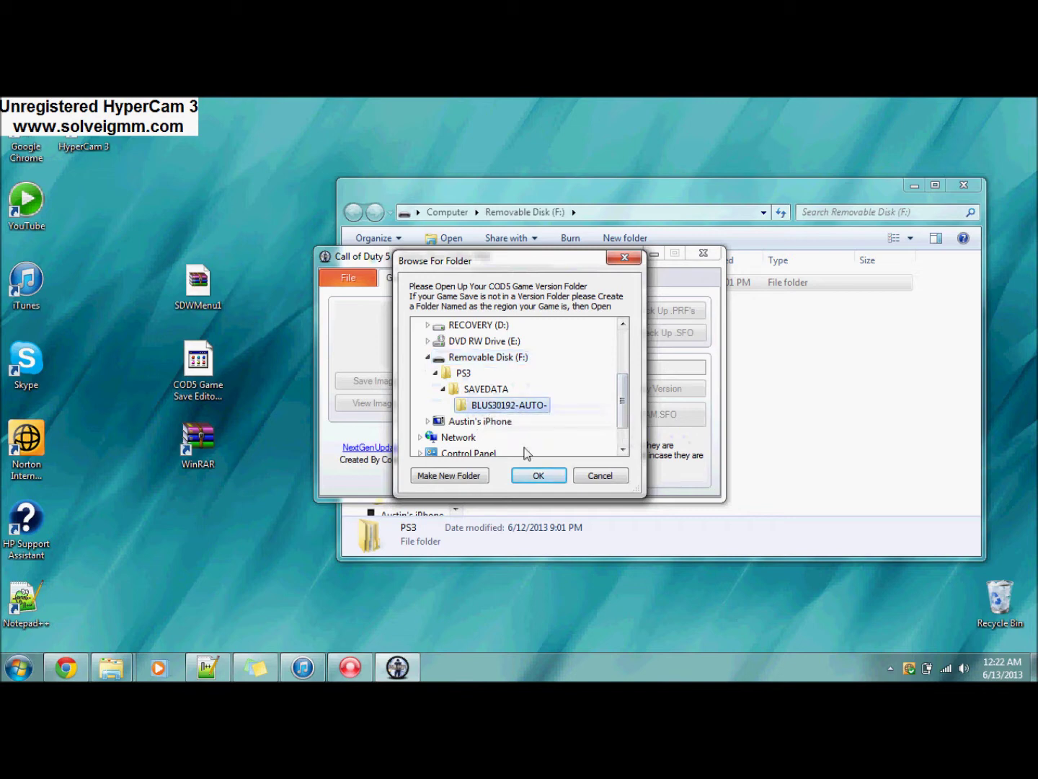
pyautogui.click(552, 482)
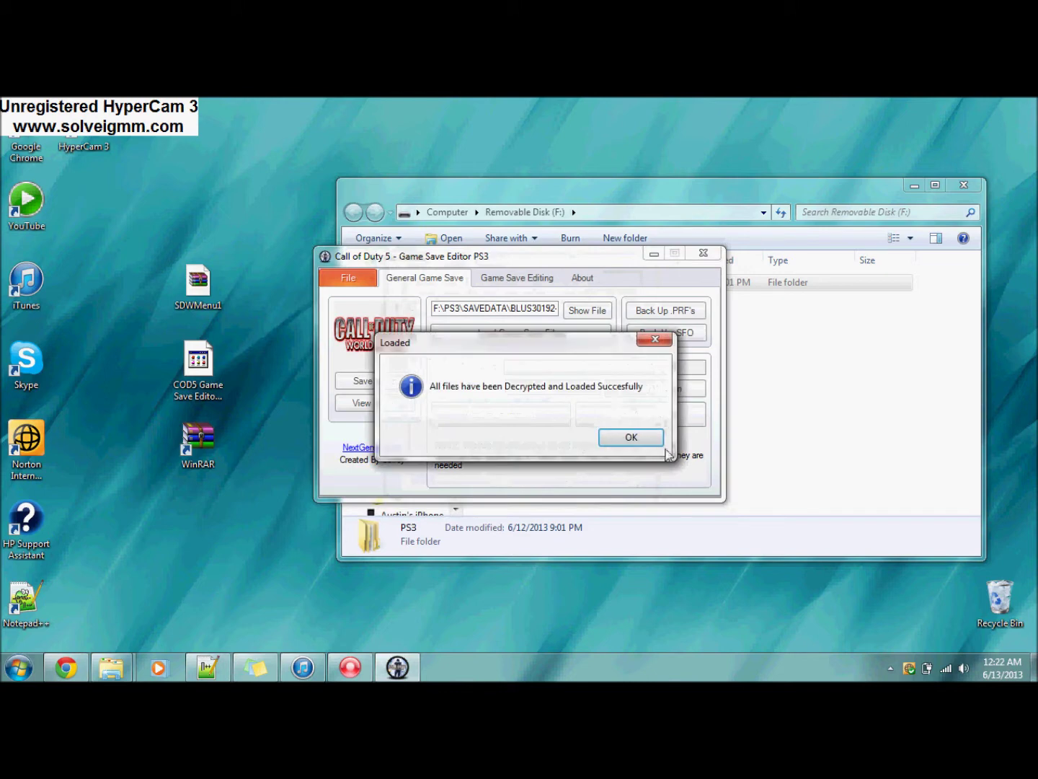
pyautogui.click(631, 437)
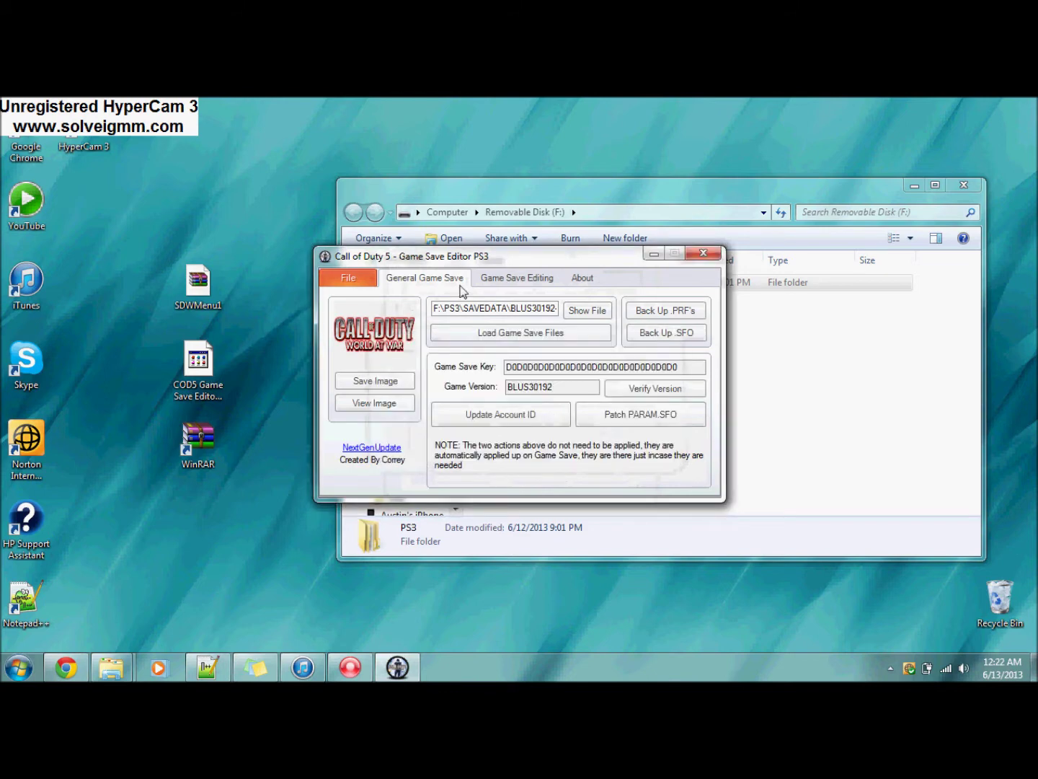
# Display the contents of GPAD0_MP.PRF in the game save editing view
pyautogui.click(497, 281)
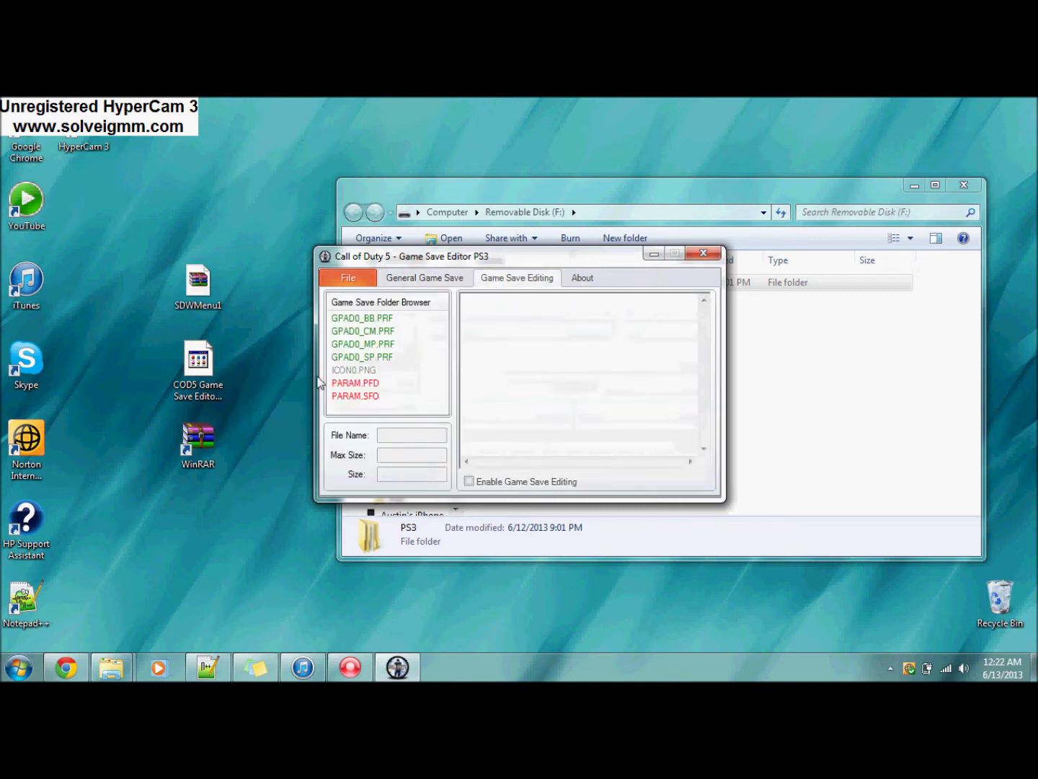
pyautogui.click(382, 318)
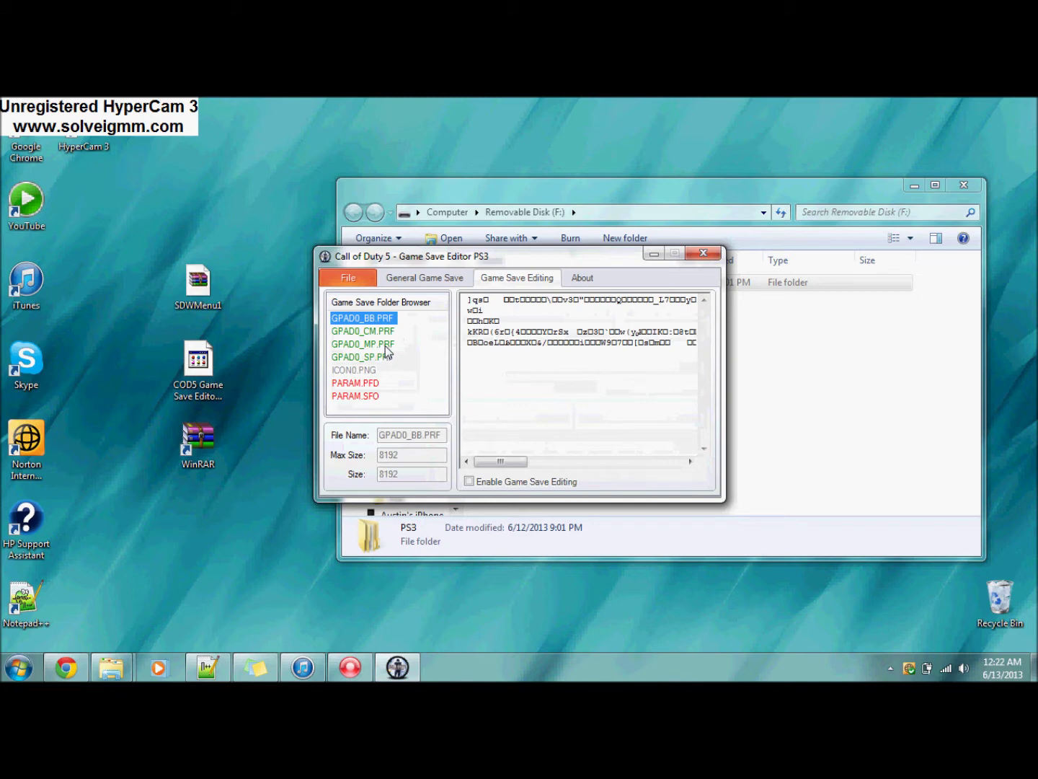
pyautogui.click(386, 348)
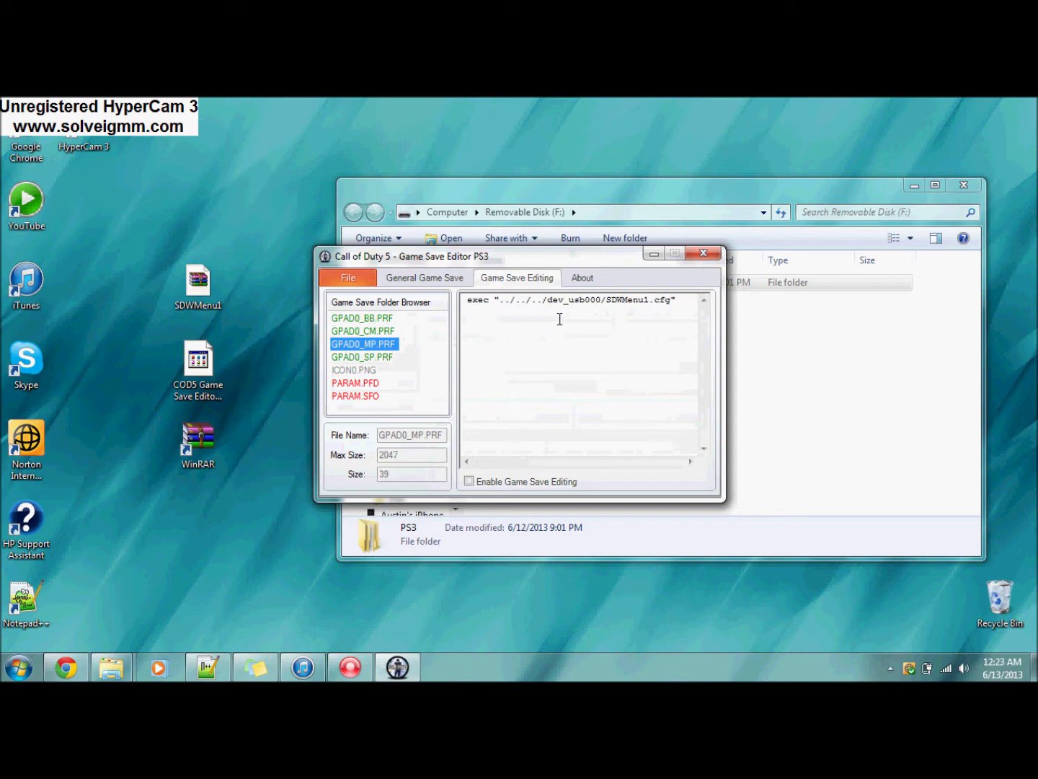
# Highlight the exec line in GPAD0_MP.PRF, enable game save editing and reselect the file
pyautogui.click(590, 328)
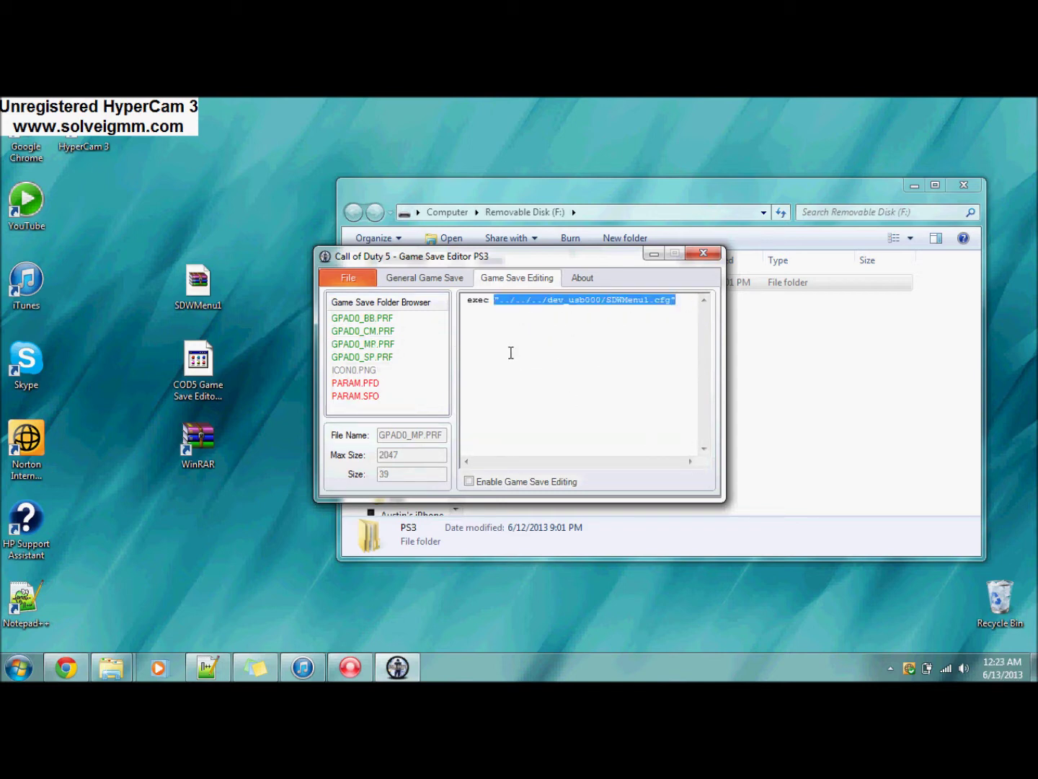
pyautogui.doubleClick(619, 322)
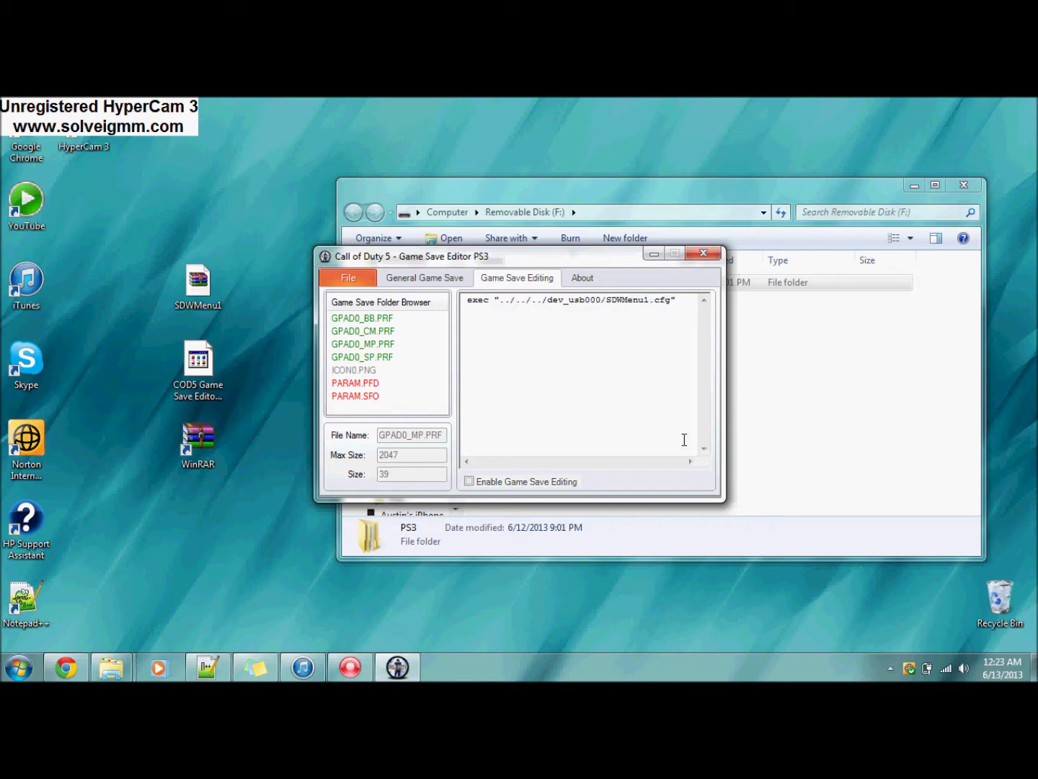
pyautogui.moveTo(676, 444); pyautogui.dragTo(468, 356)
pyautogui.hotkey('ctrl', 'a')
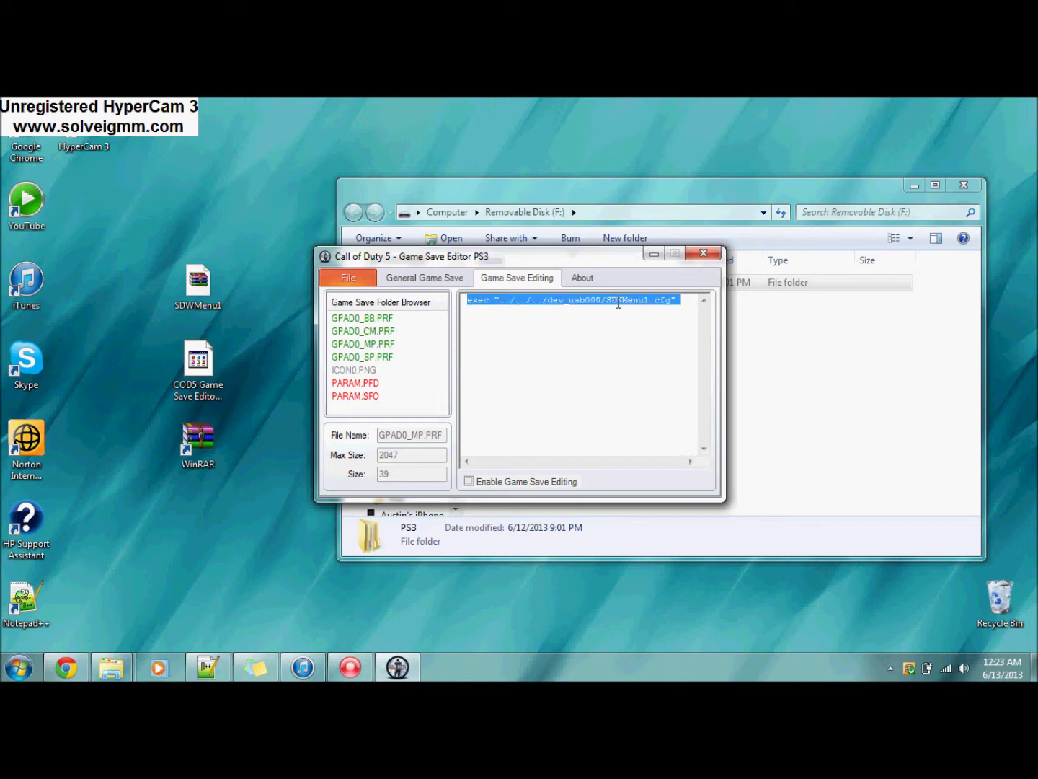
pyautogui.click(692, 299)
pyautogui.click(548, 331)
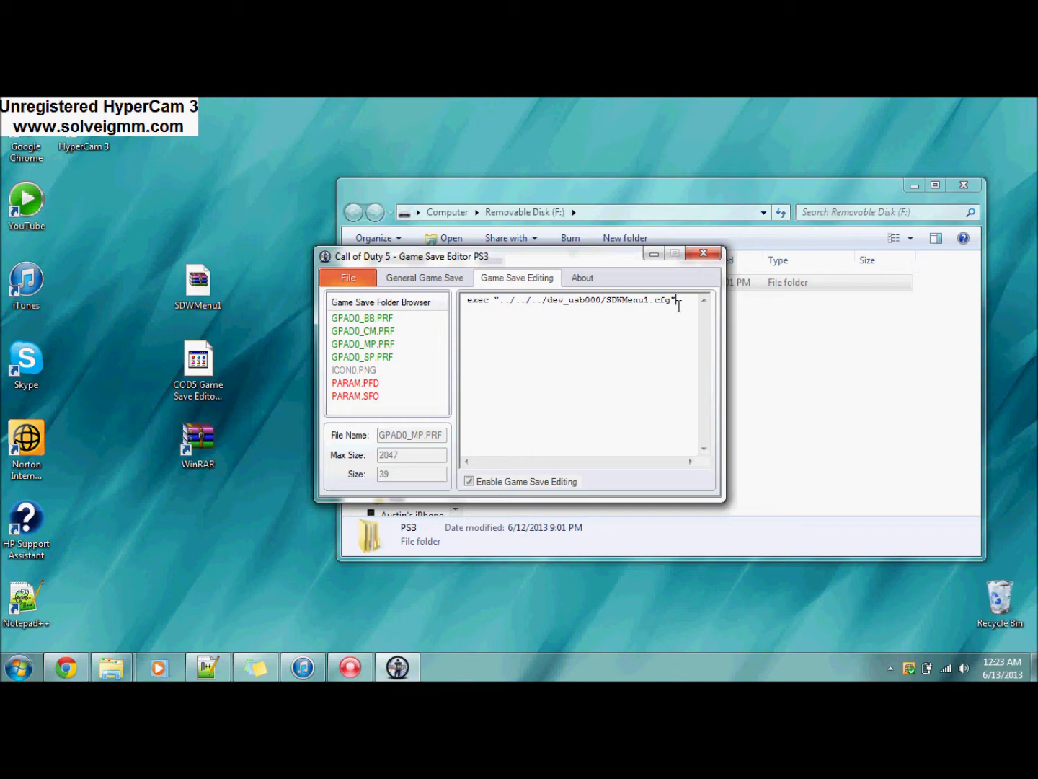
pyautogui.click(390, 333)
pyautogui.click(386, 344)
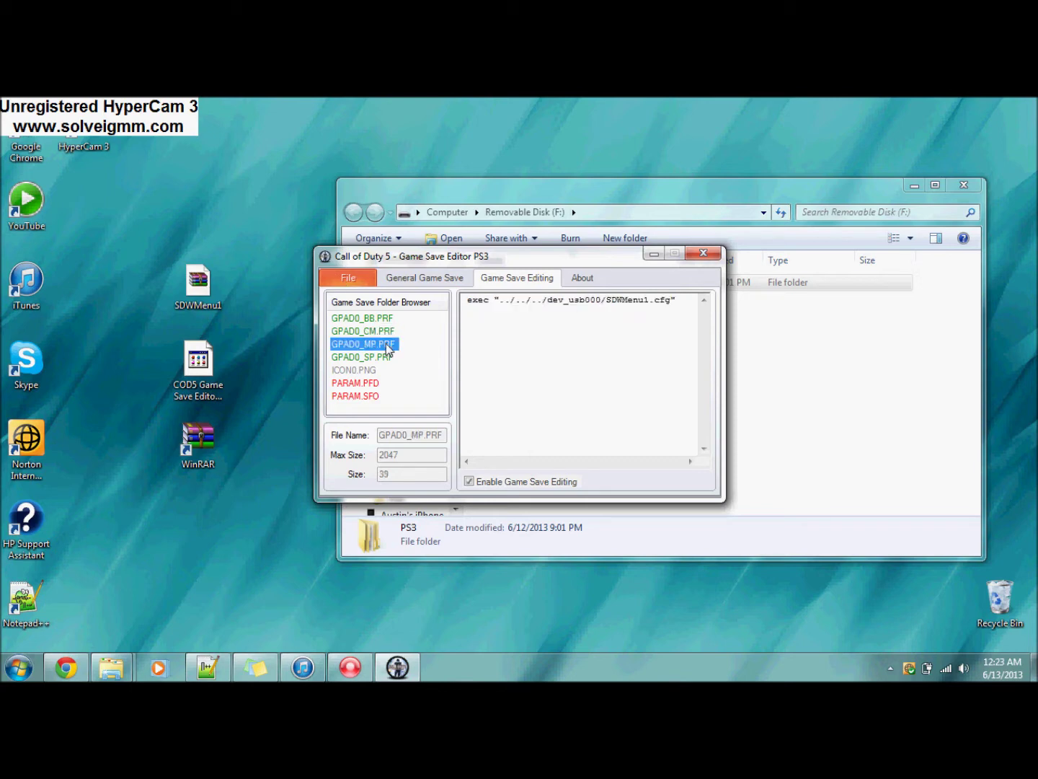
# Save all game files and close the save editor, returning to the removable disk's folder
pyautogui.click(347, 279)
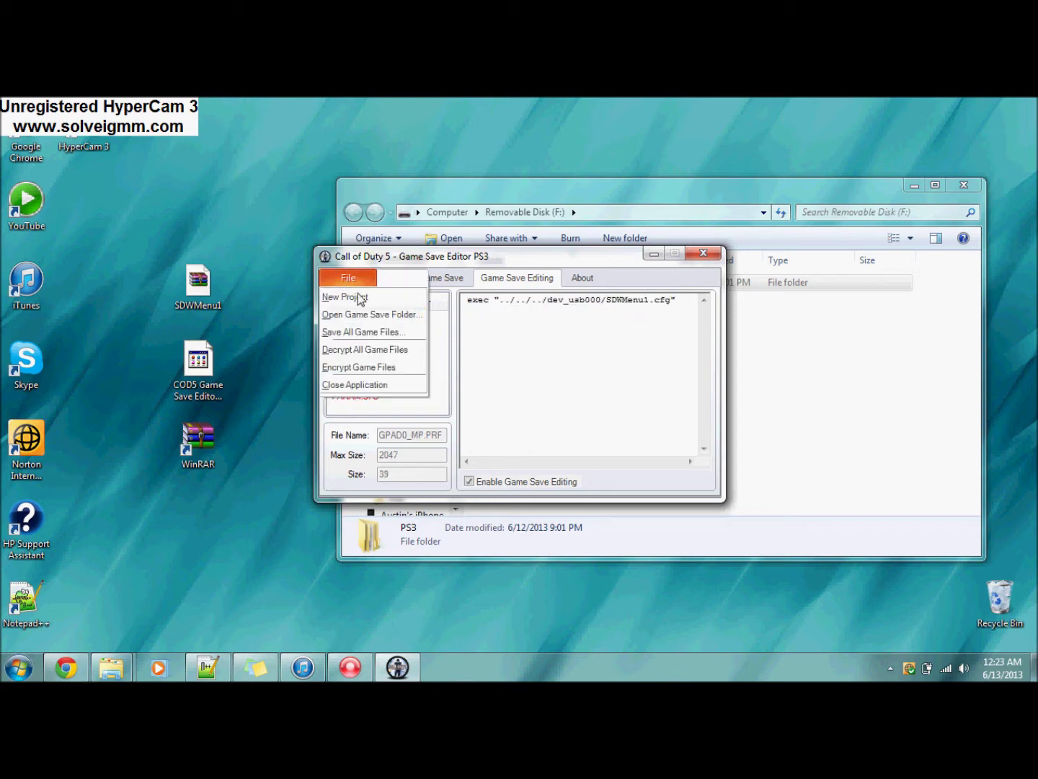
pyautogui.click(386, 336)
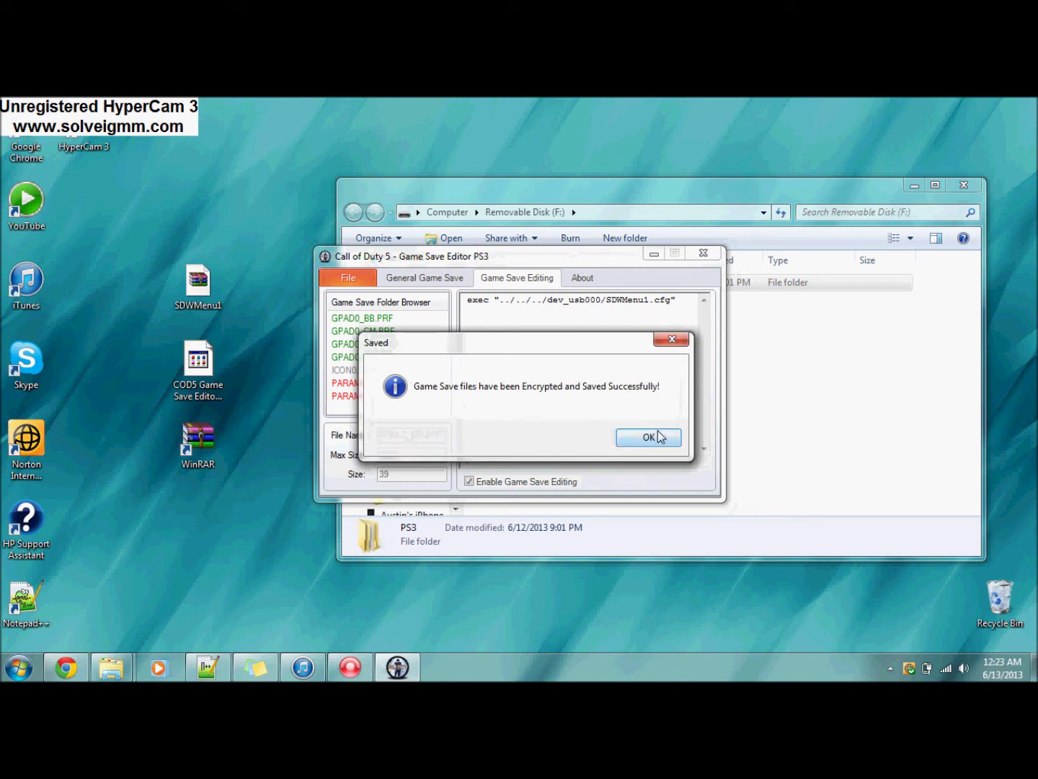
pyautogui.click(647, 437)
pyautogui.click(704, 256)
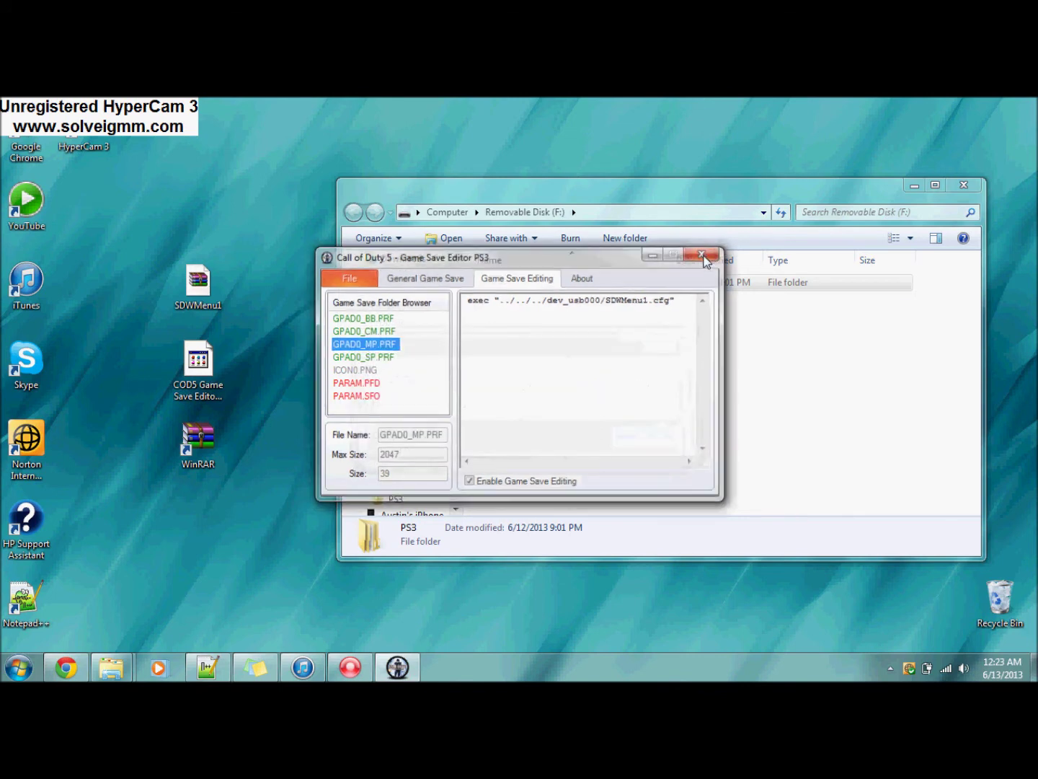
pyautogui.moveTo(674, 308); pyautogui.dragTo(724, 350)
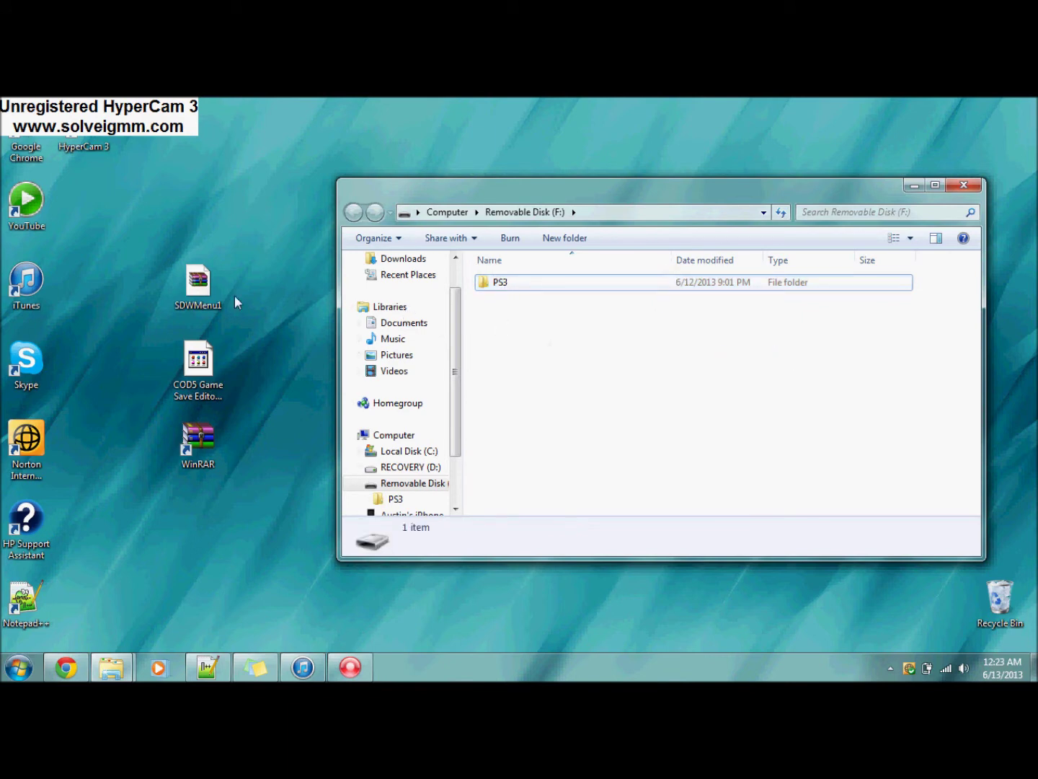
# Copy the SDWMenu1 CFG file from the desktop to the root of Removable Disk (F:), beside the PS3 folder, and eject the disk
pyautogui.moveTo(216, 289); pyautogui.dragTo(278, 206)
pyautogui.moveTo(269, 283); pyautogui.dragTo(601, 363)
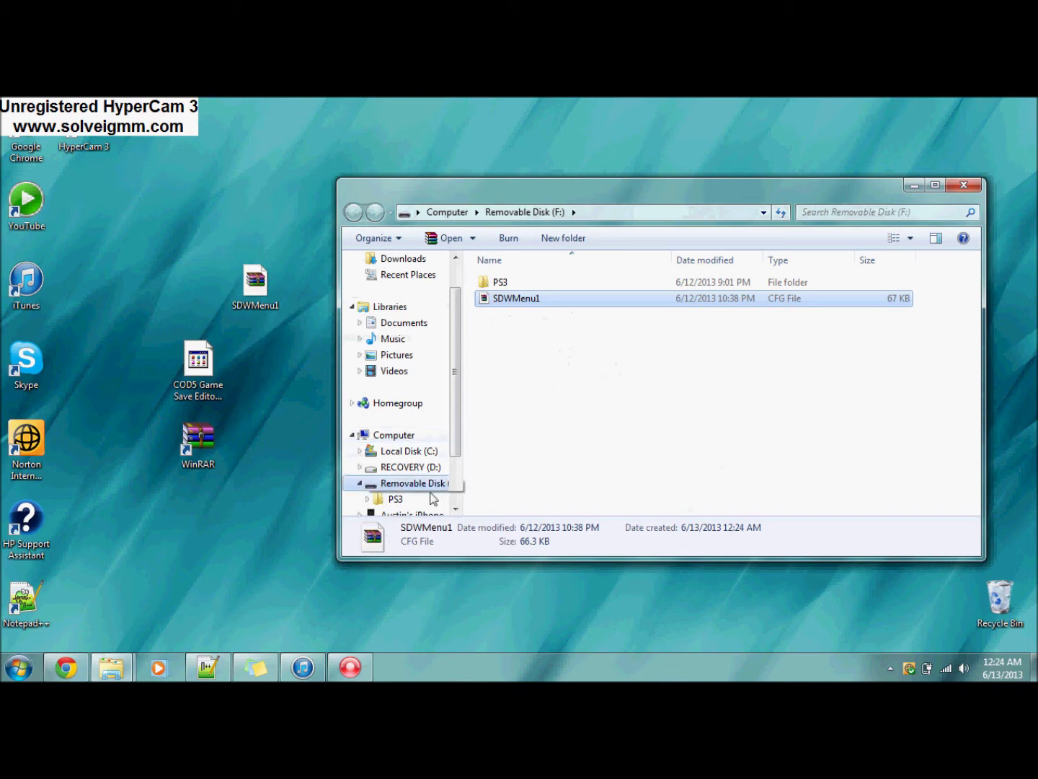
pyautogui.rightClick(433, 491)
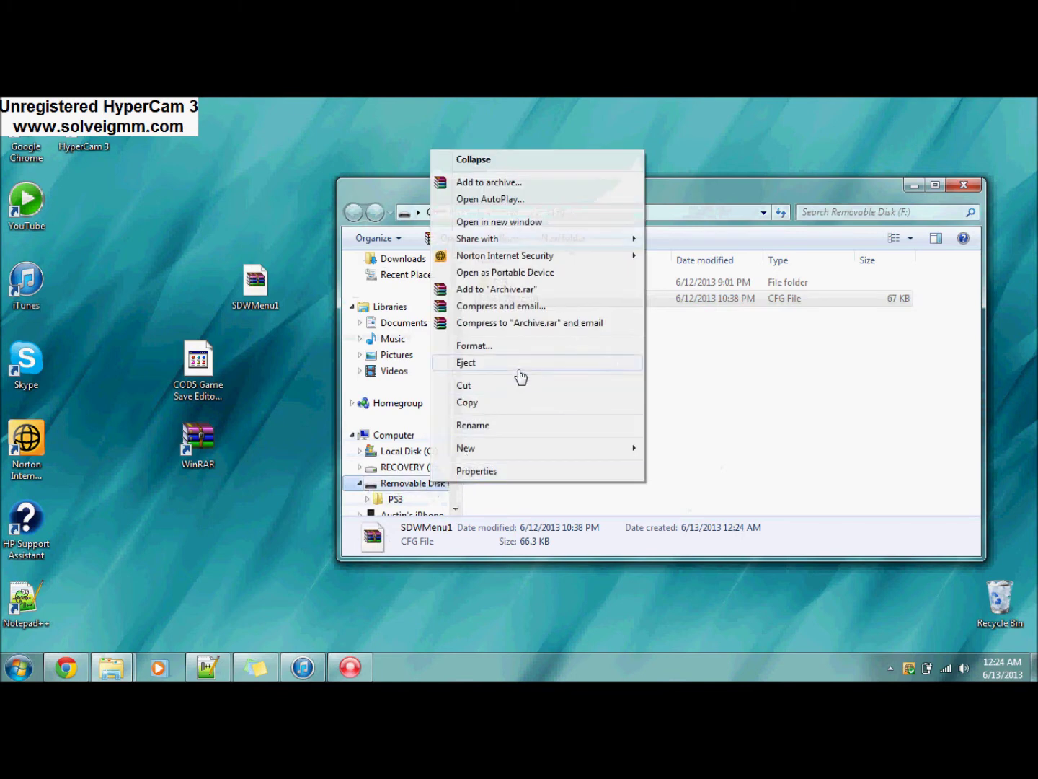
pyautogui.click(520, 375)
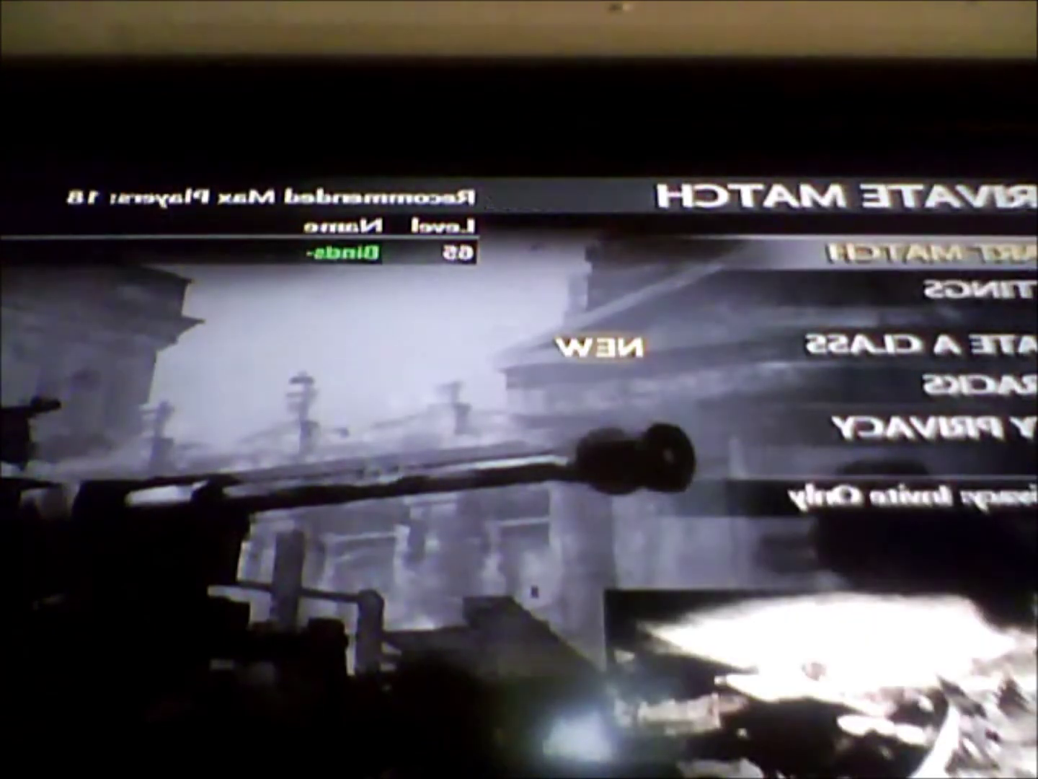
pyautogui.press('Return')
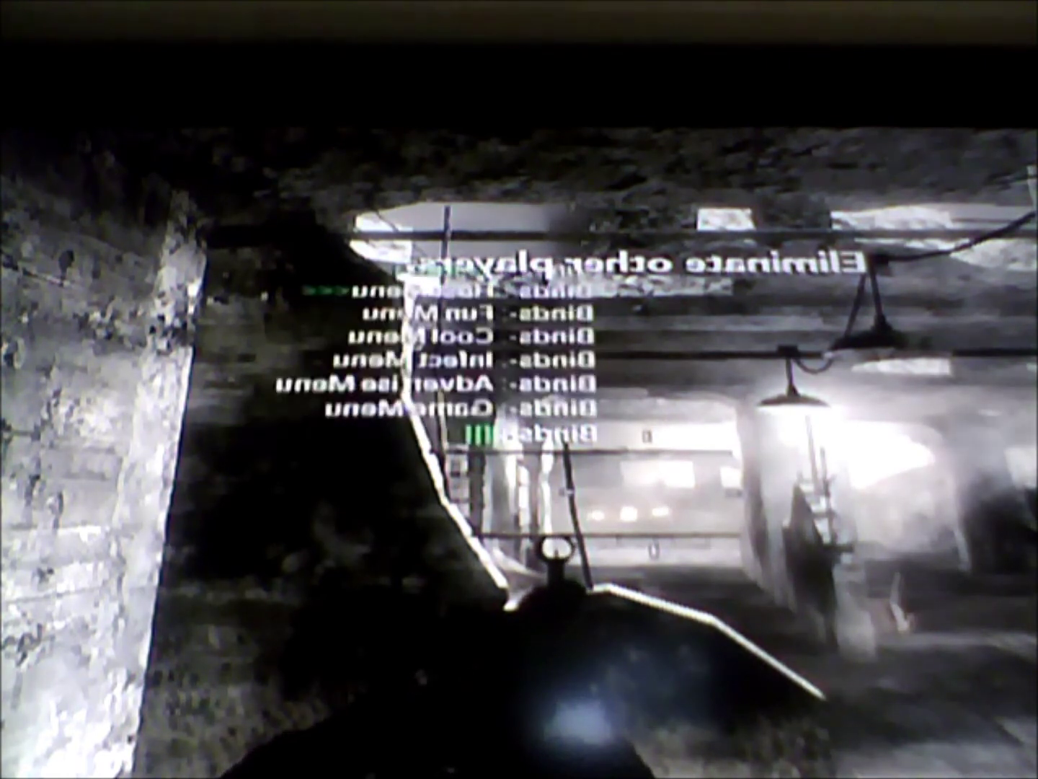
pyautogui.press('Down')
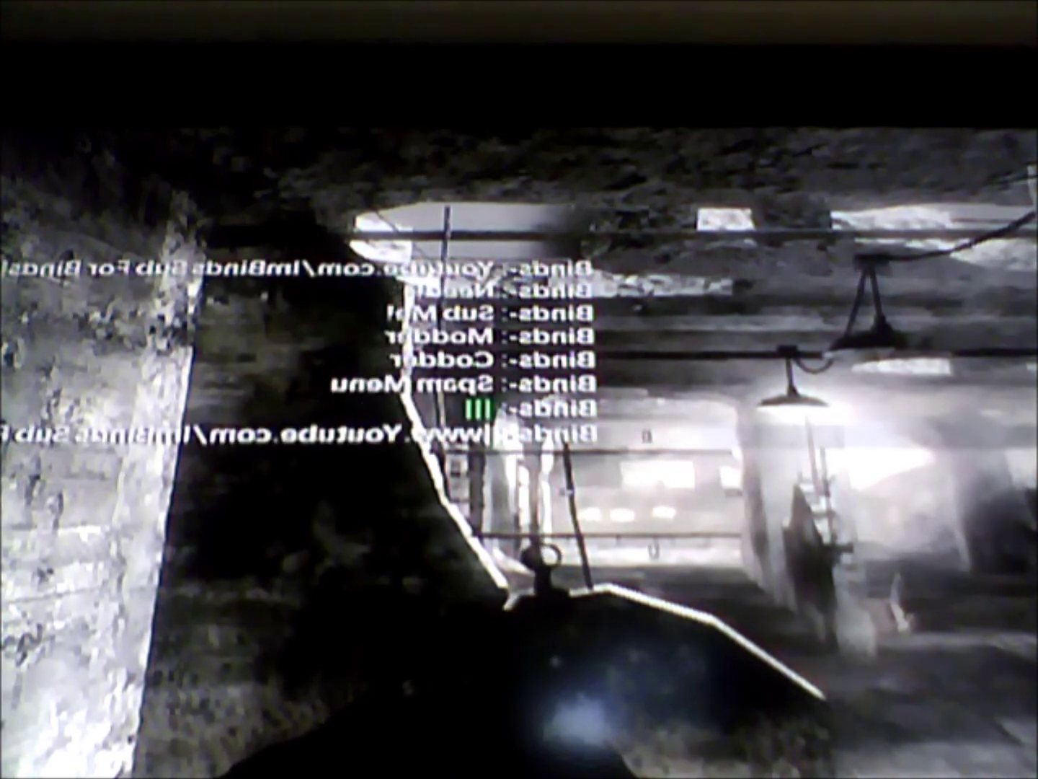
pyautogui.press('Escape')
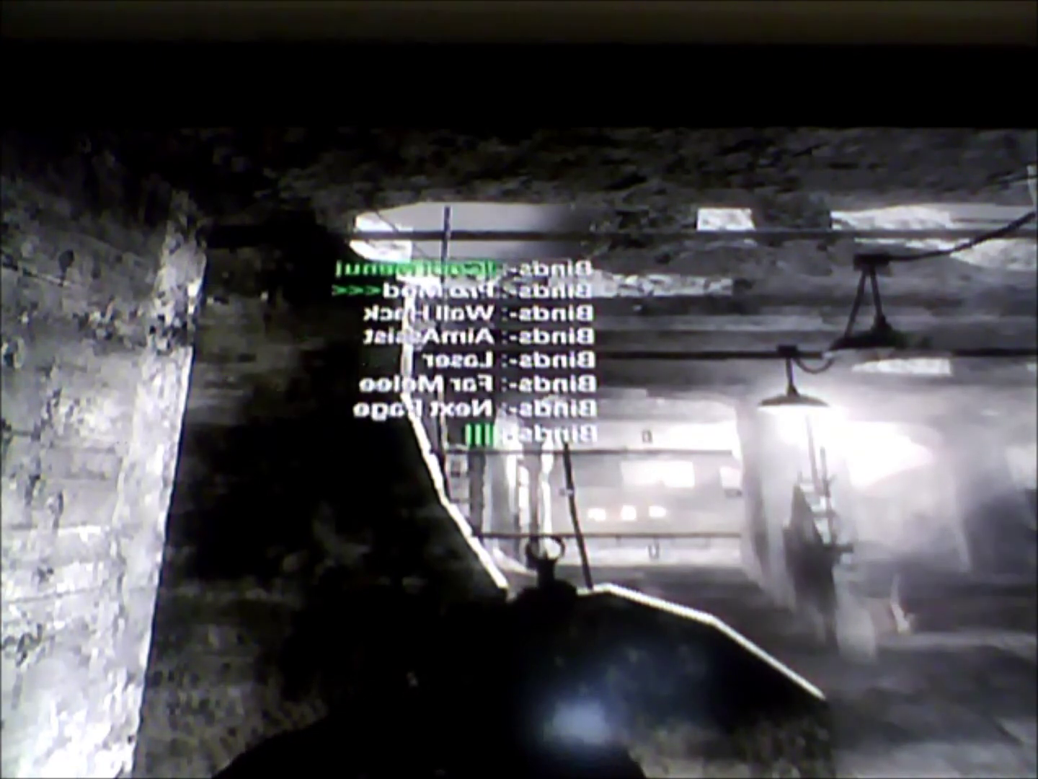